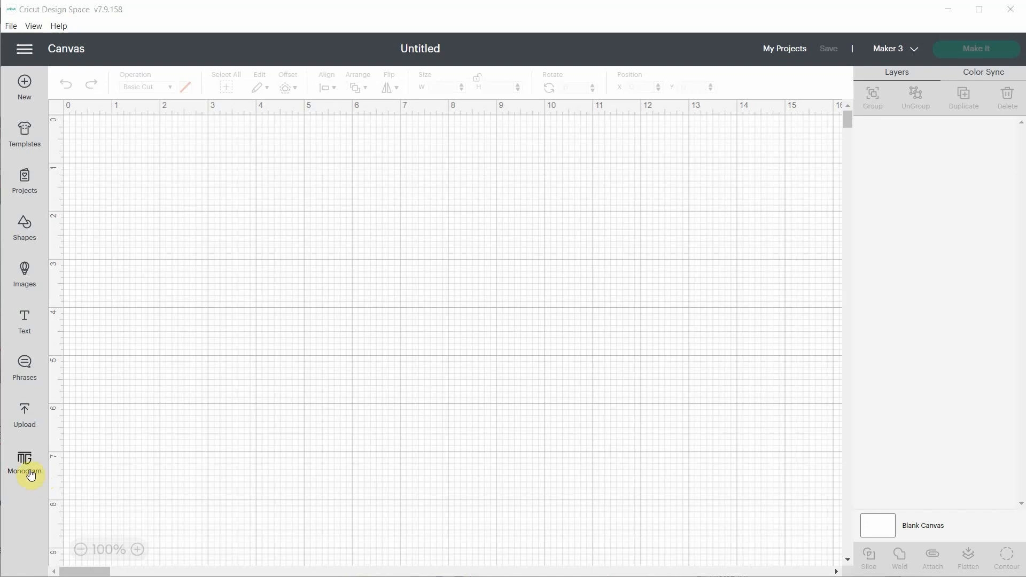
Open the Monogram Maker and review the operation types, leaving the setting at Any
left_click(31, 473)
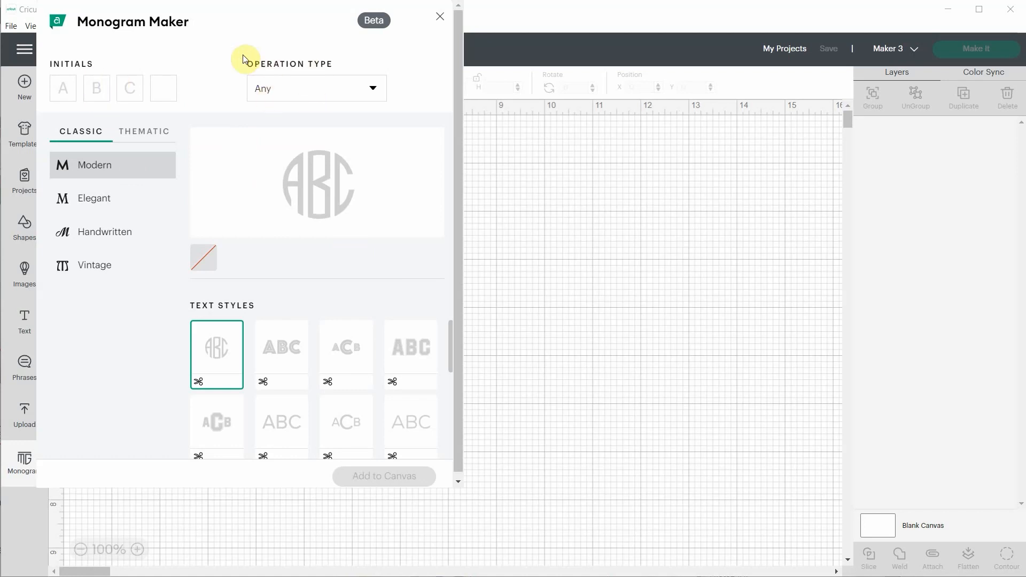
left_click(372, 89)
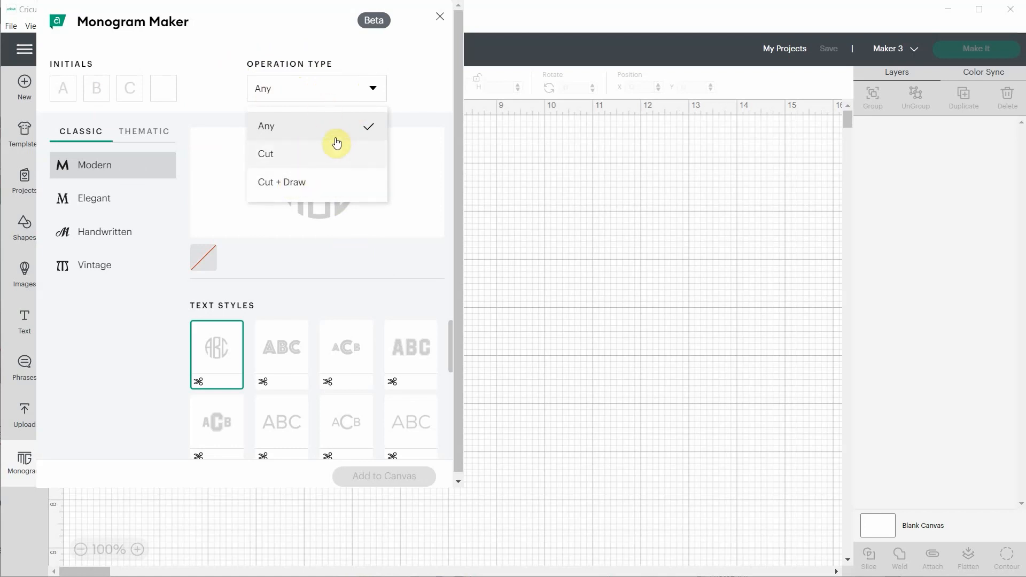
left_click(306, 128)
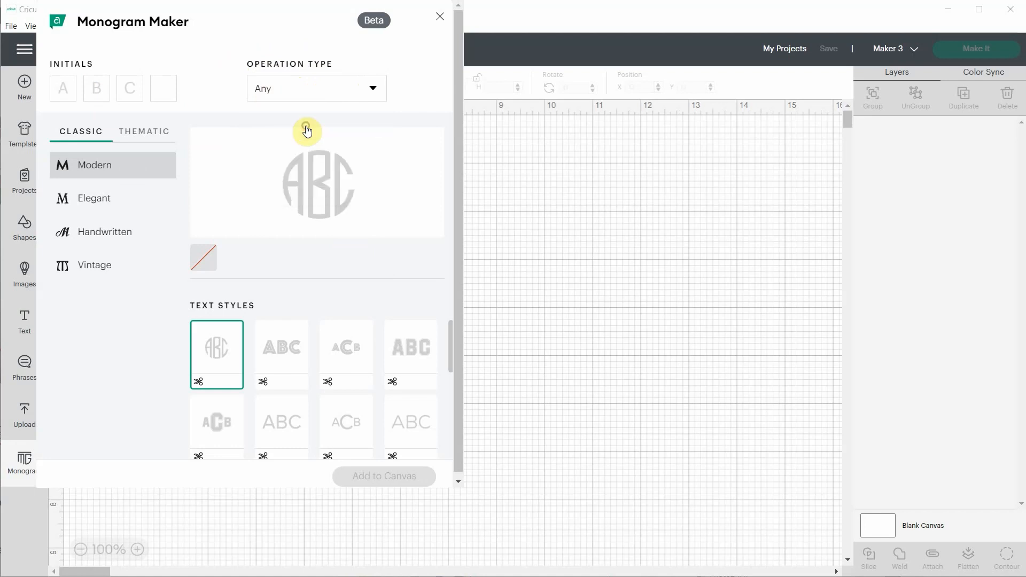
left_click(352, 100)
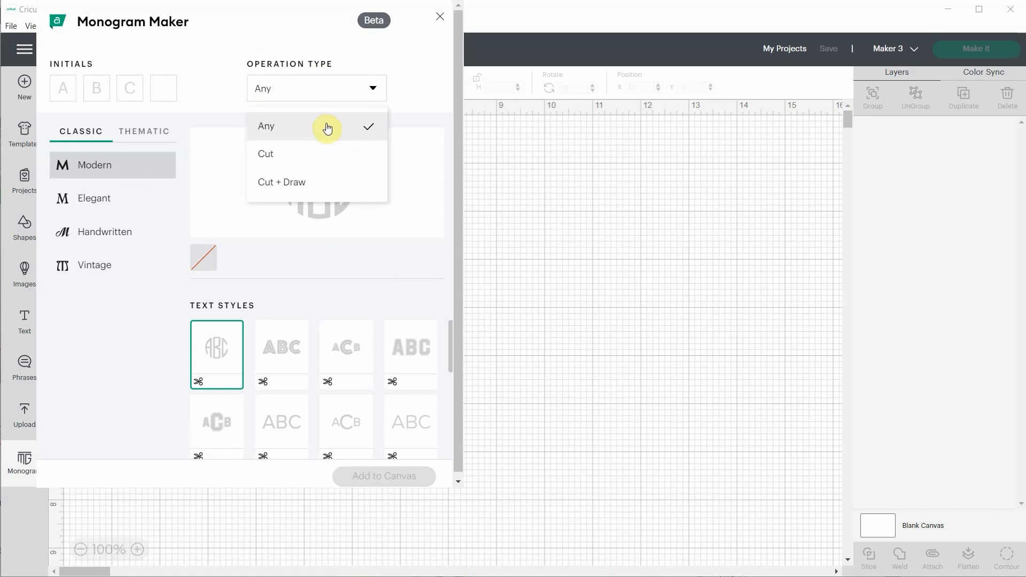
Enter N, + and N in the first three initials fields of the monogram
left_click(64, 88)
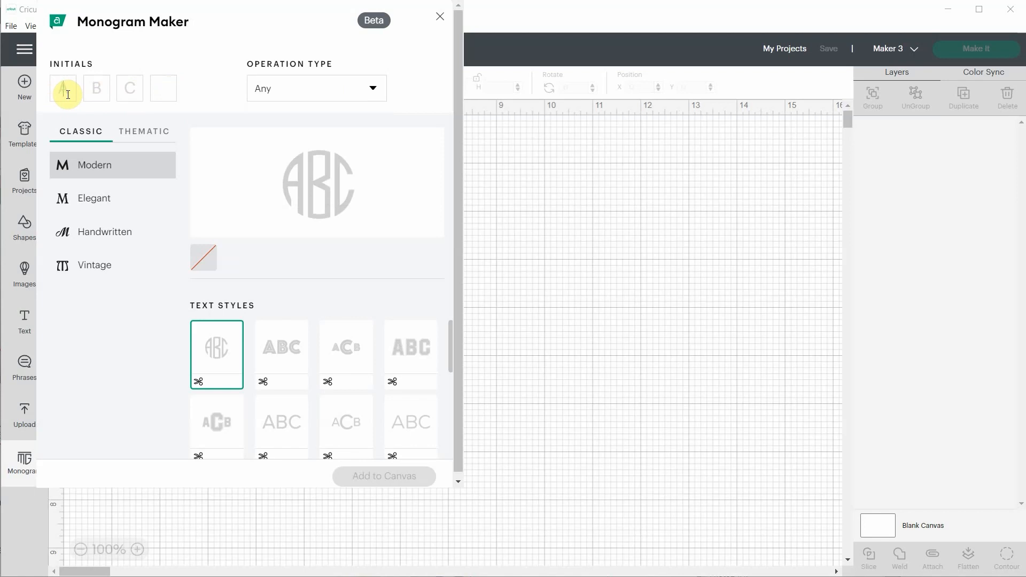
type("N")
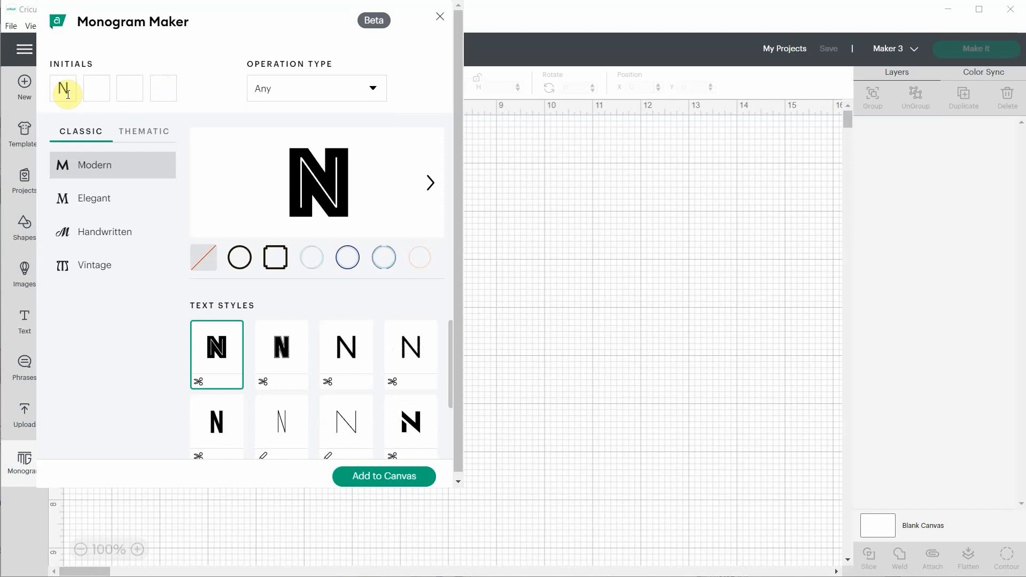
type("+")
type("N")
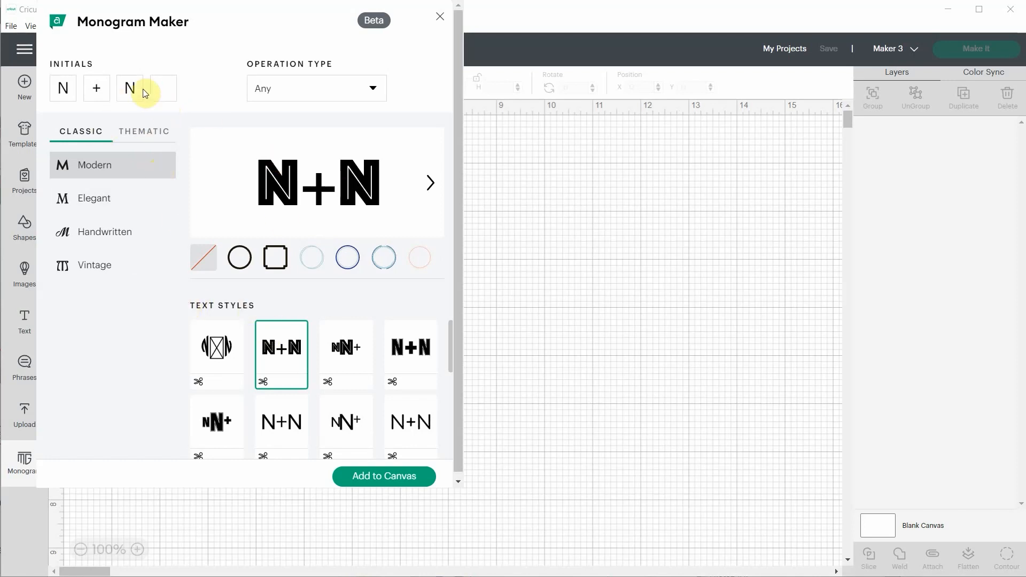
Remove the plus sign from the initials and replace the second N with D
double_click(88, 86)
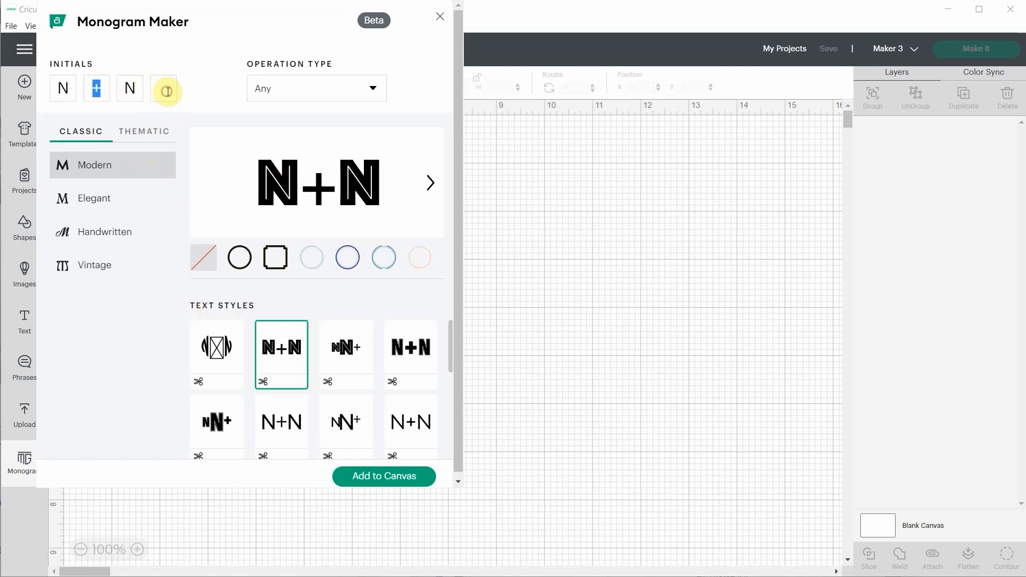
key("BackSpace")
left_click_drag(105, 88, 90, 90)
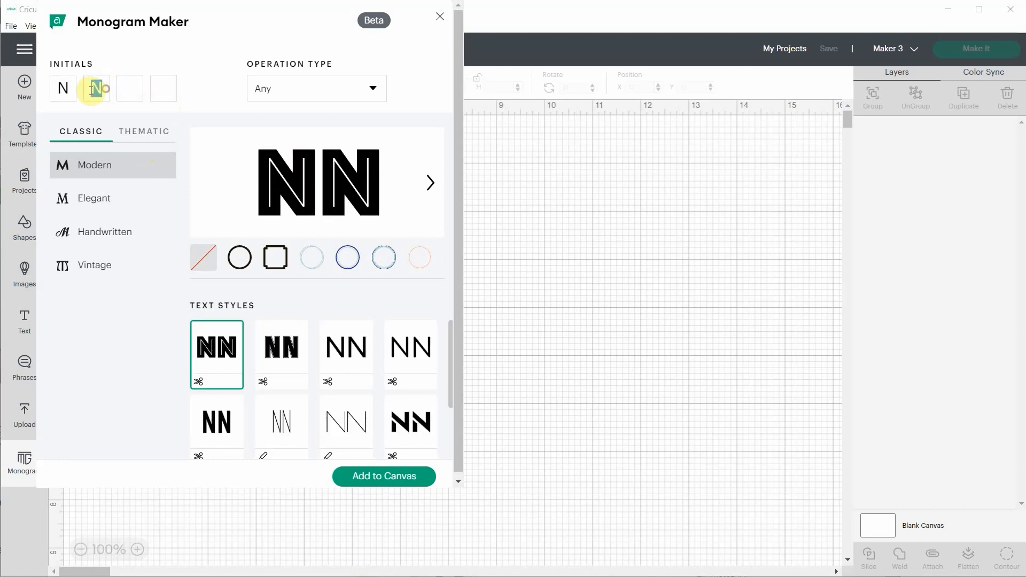
type("D")
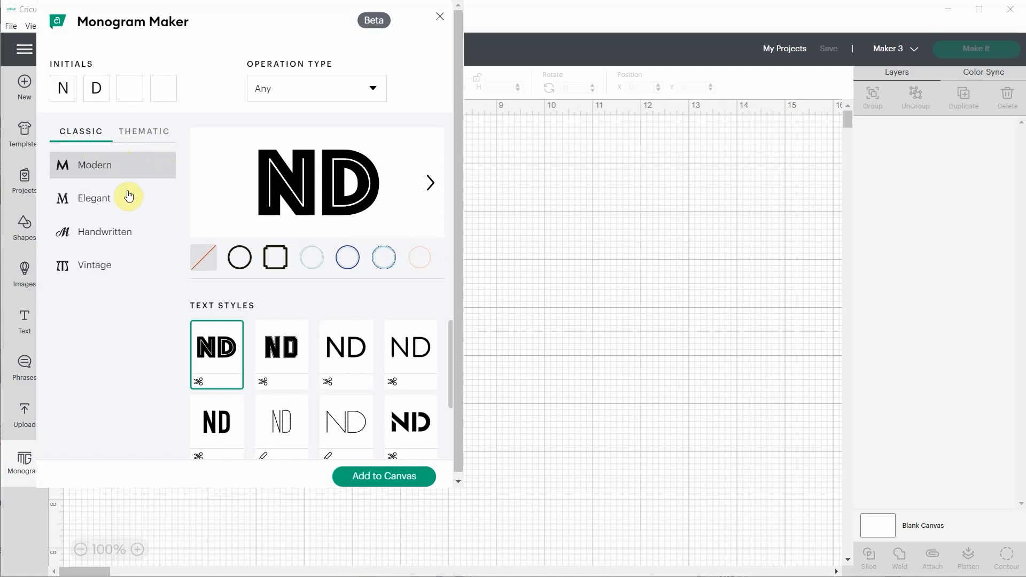
Browse the Classic text styles under Vintage, Handwritten and Elegant, and preview the Elegant style with roses on the letters
left_click(115, 269)
left_click(113, 232)
left_click(113, 203)
scroll(368, 362, "down", 1)
scroll(367, 362, "down", 1)
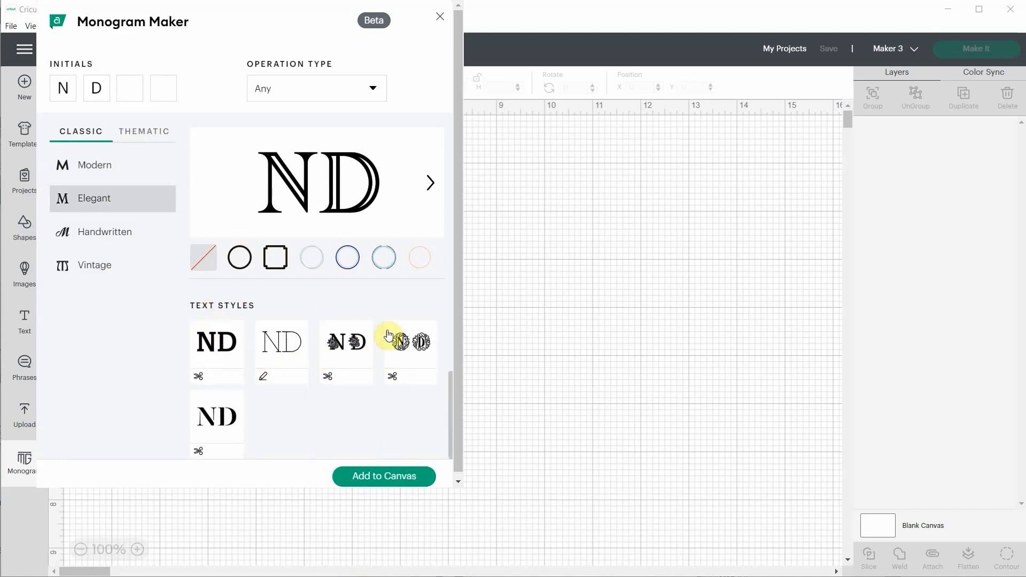
scroll(348, 362, "up", 2)
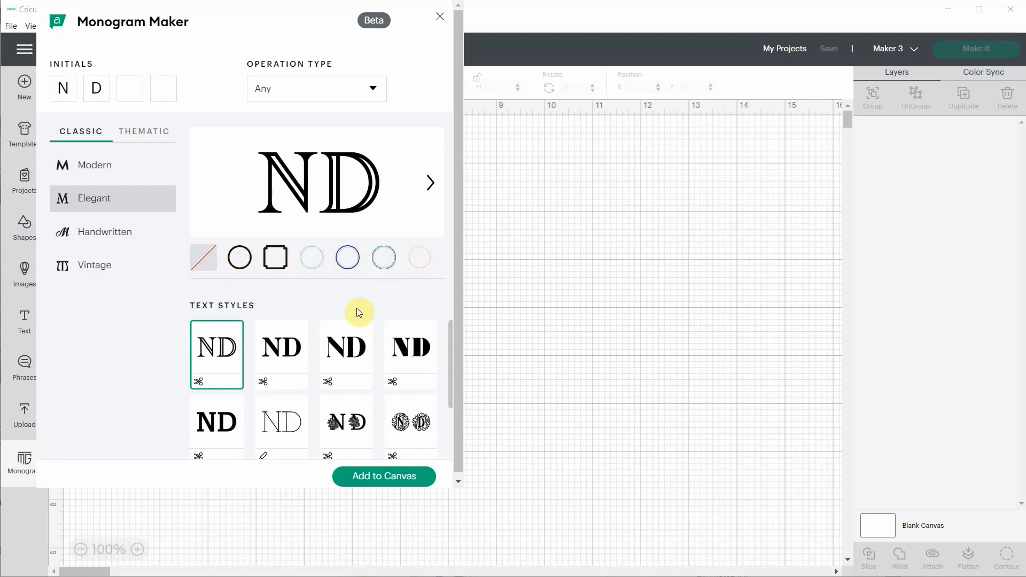
scroll(246, 355, "down", 1)
scroll(219, 355, "up", 1)
scroll(283, 414, "down", 1)
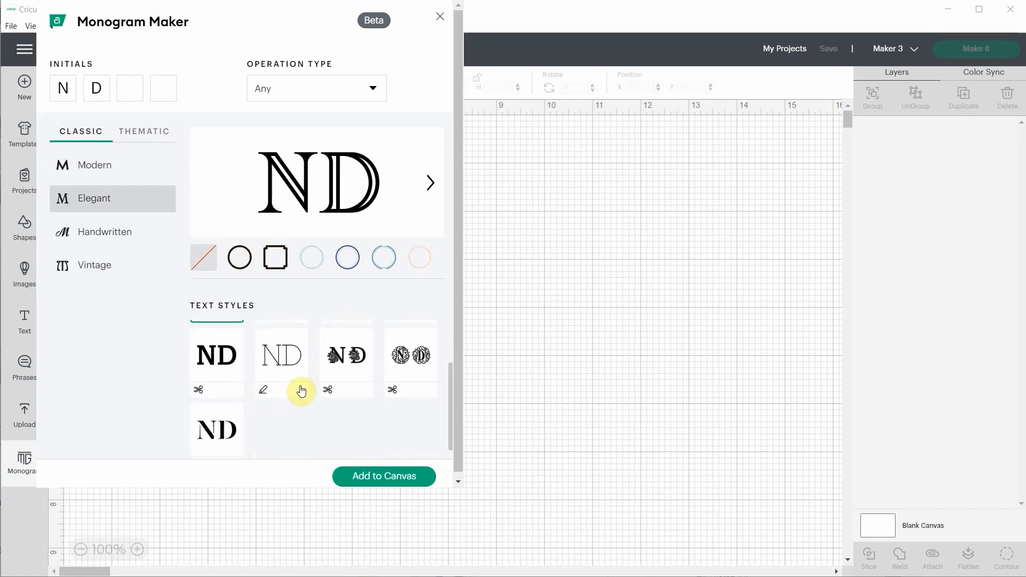
left_click(345, 377)
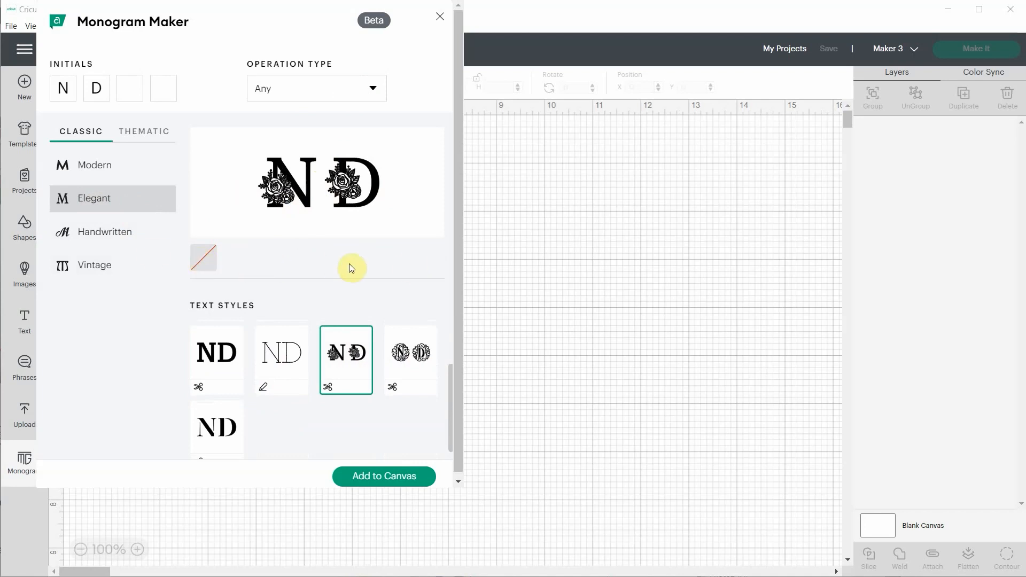
Preview circle, diamond and filled scalloped frames on the Handwritten monogram, and try the curly draw-type style under Vintage
left_click(105, 238)
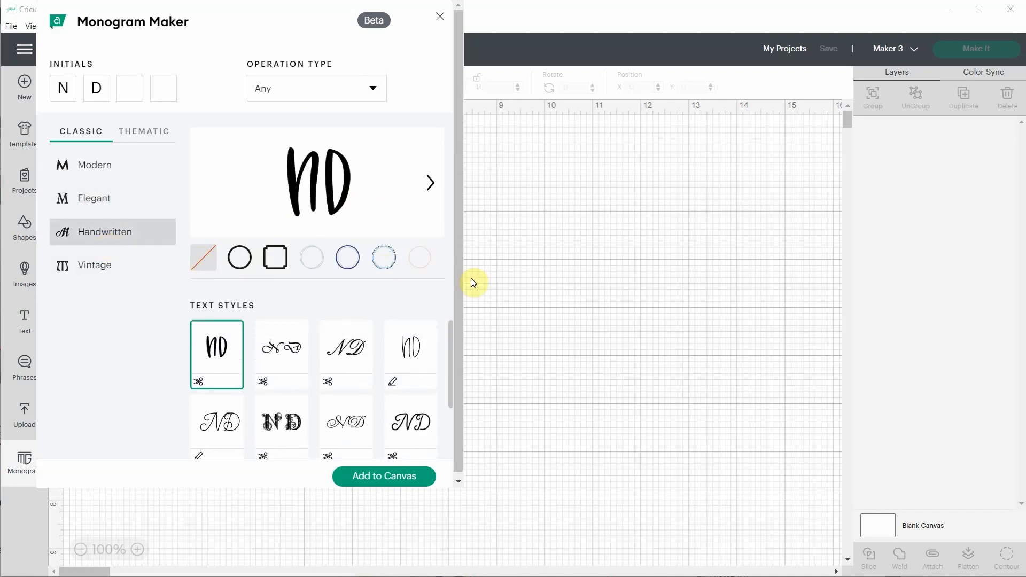
left_click(378, 262)
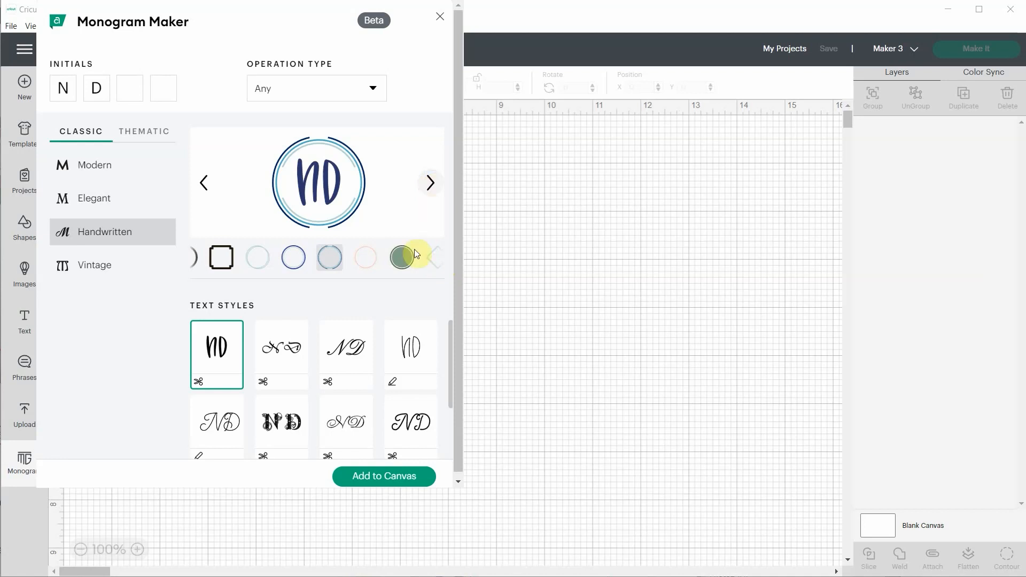
left_click(433, 266)
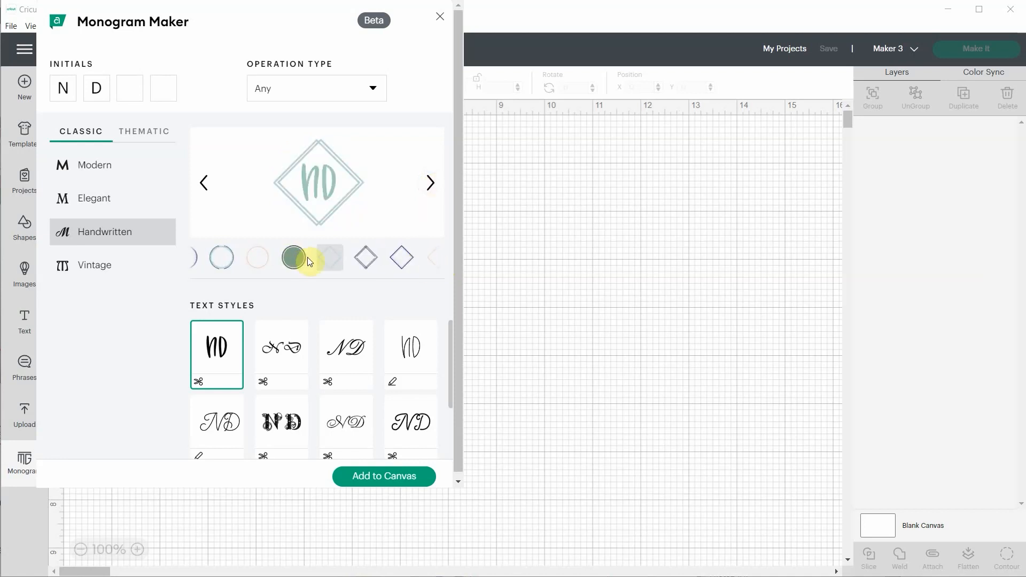
left_click(428, 183)
left_click(429, 185)
left_click(430, 187)
left_click(430, 187)
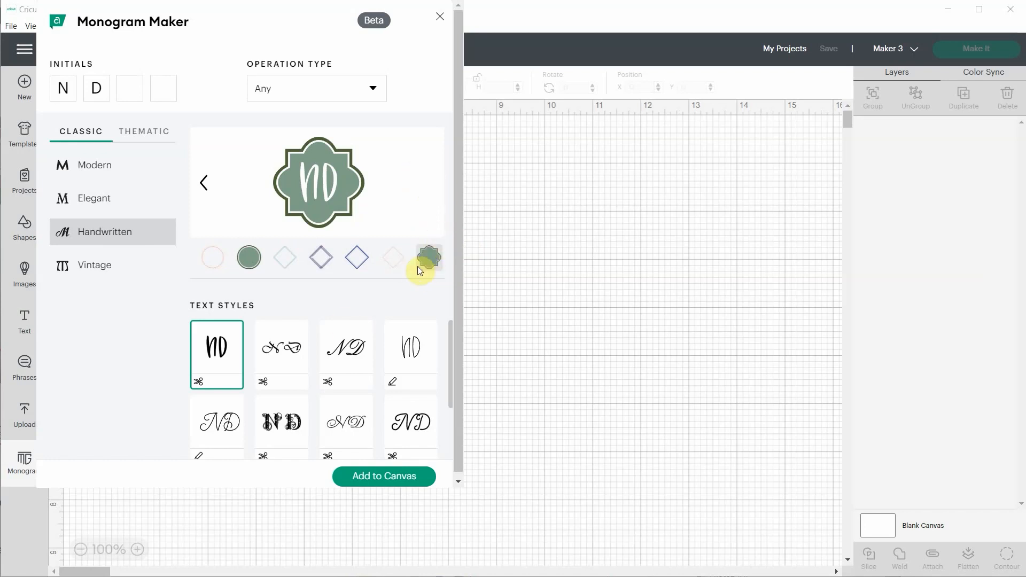
left_click(112, 269)
left_click(407, 346)
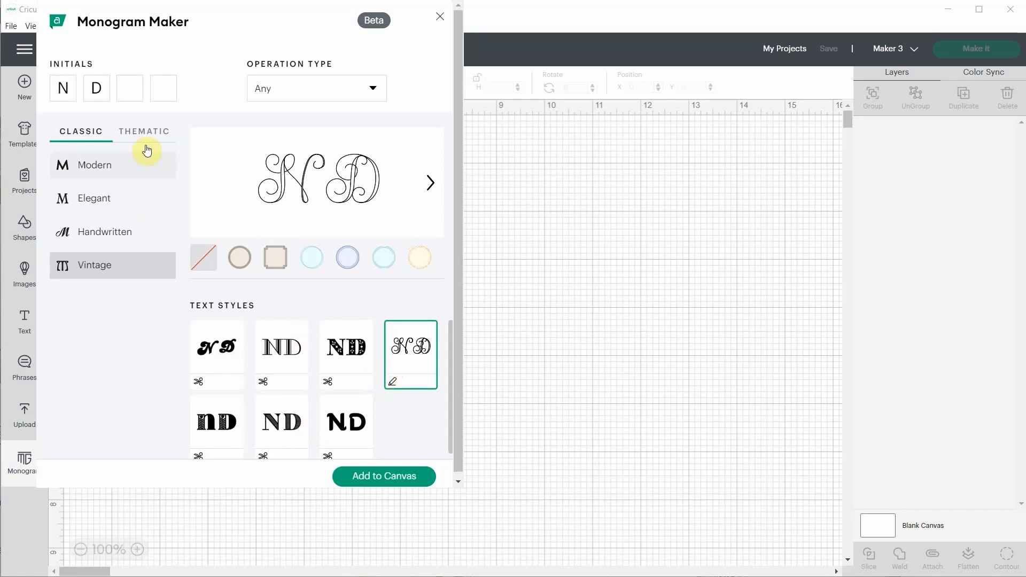
Browse the Thematic frame styles for Botanical, Decorative, Occasions, Interests and Sports, previewing the red heartbeat frame
left_click(146, 133)
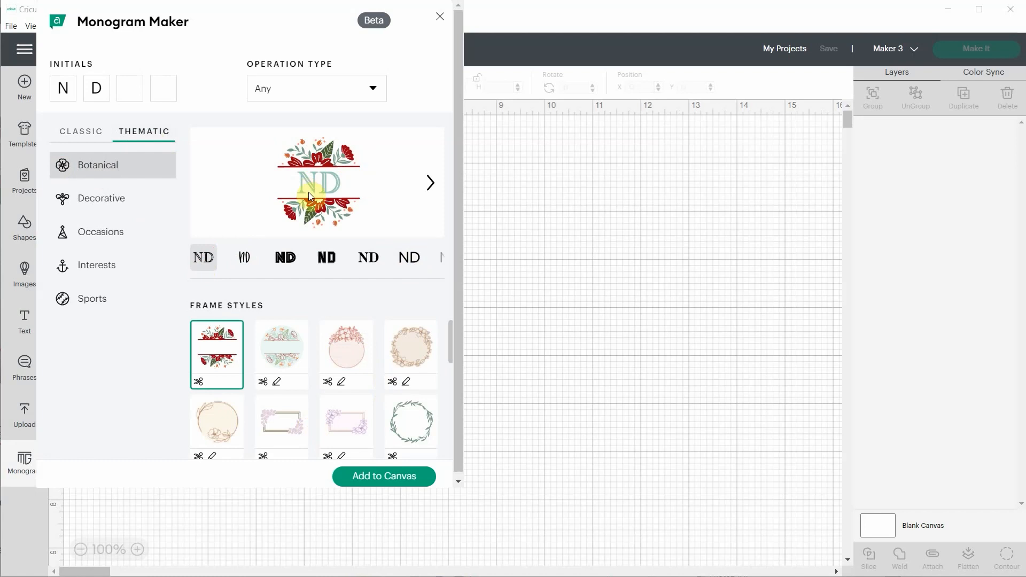
scroll(405, 389, "down", 5)
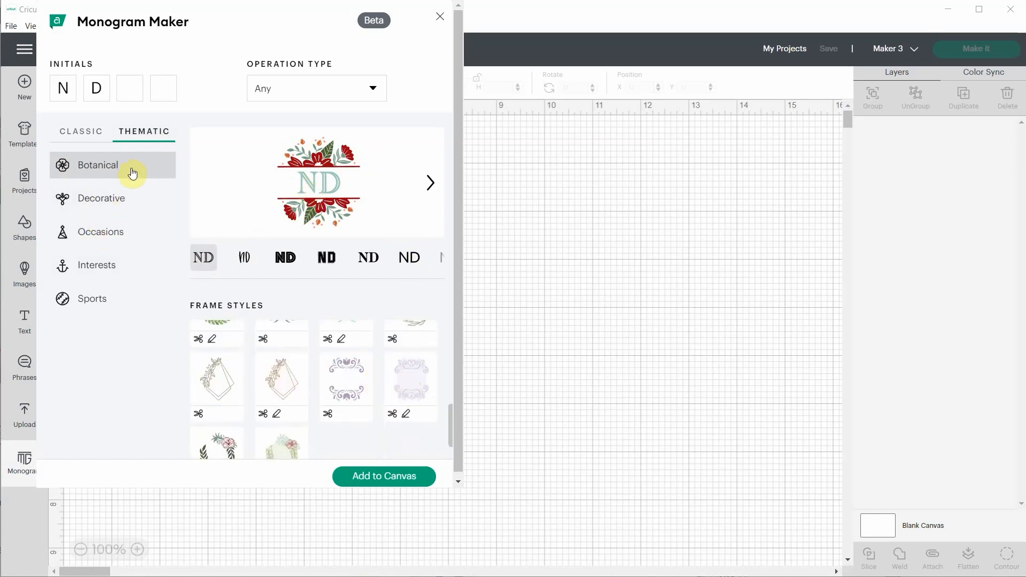
left_click(100, 201)
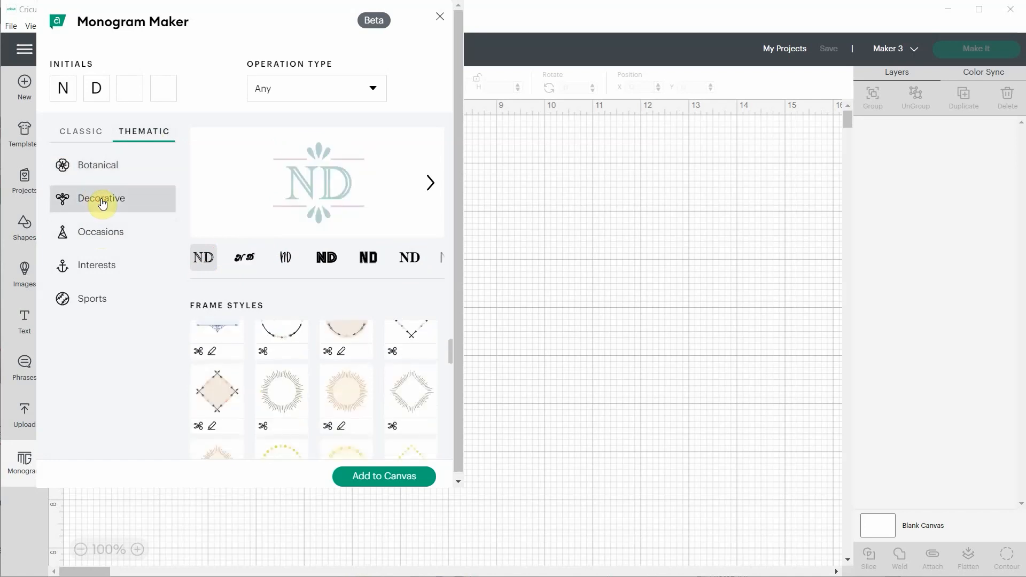
left_click(103, 233)
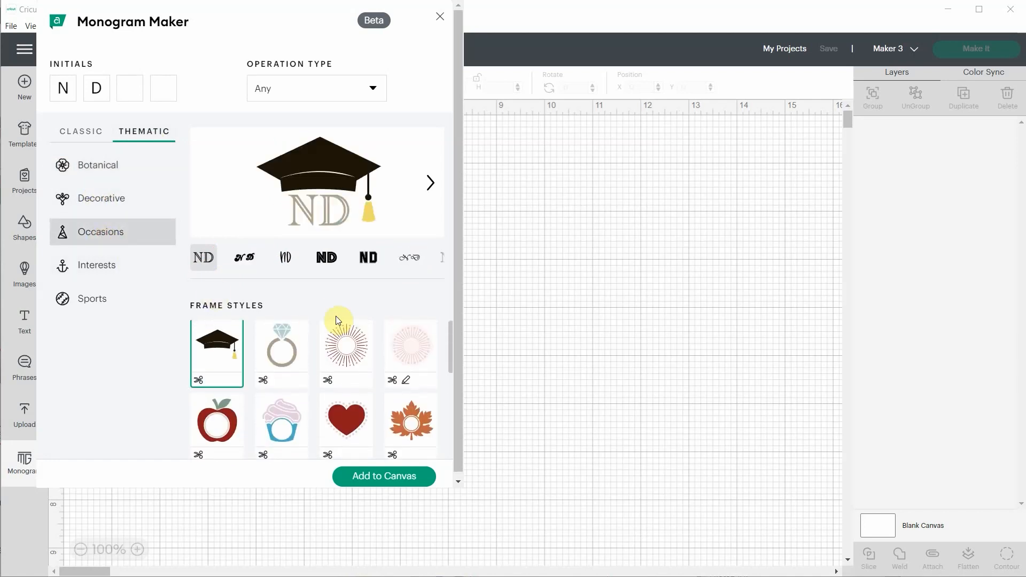
scroll(356, 377, "down", 3)
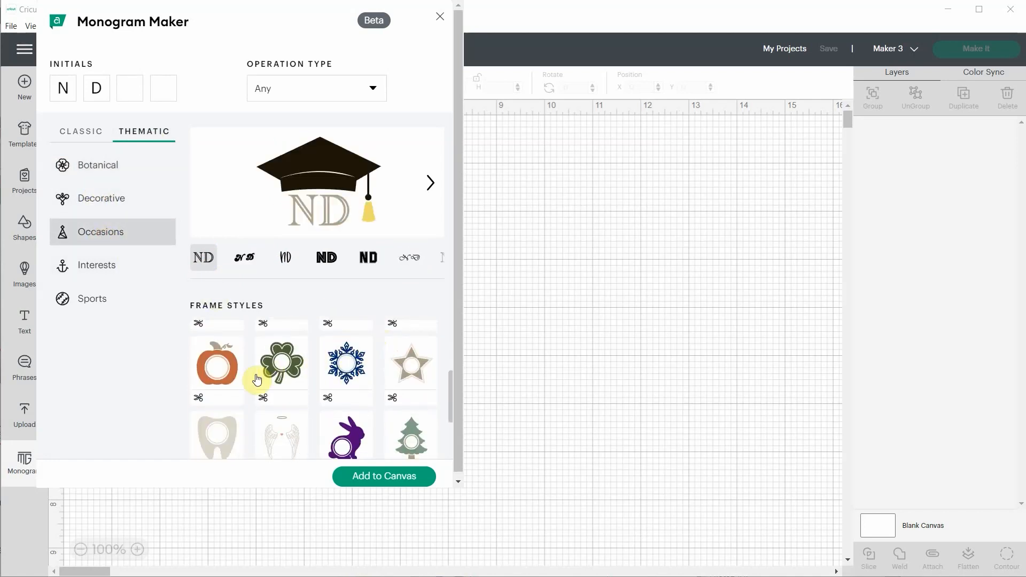
left_click(116, 271)
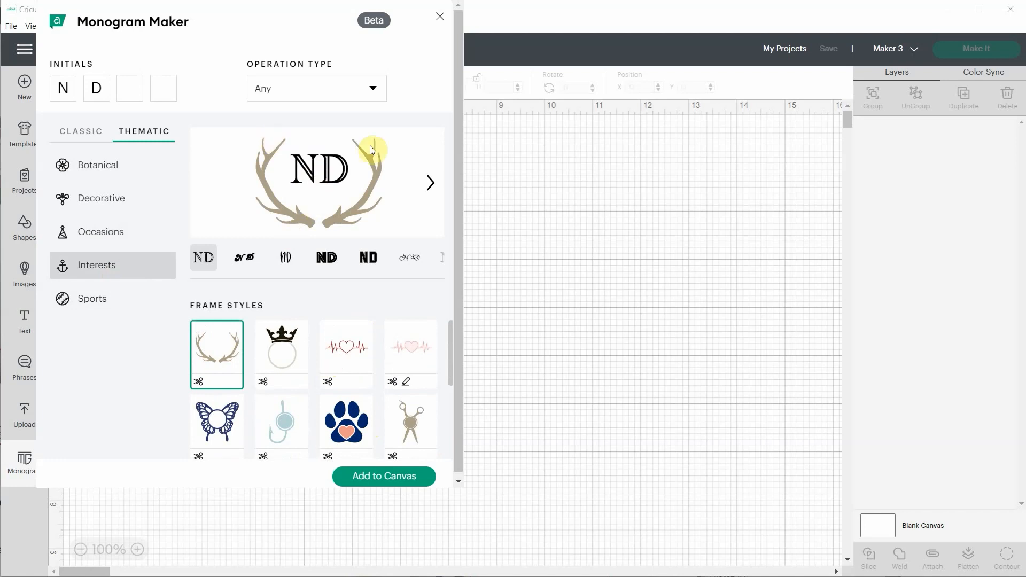
left_click(373, 356)
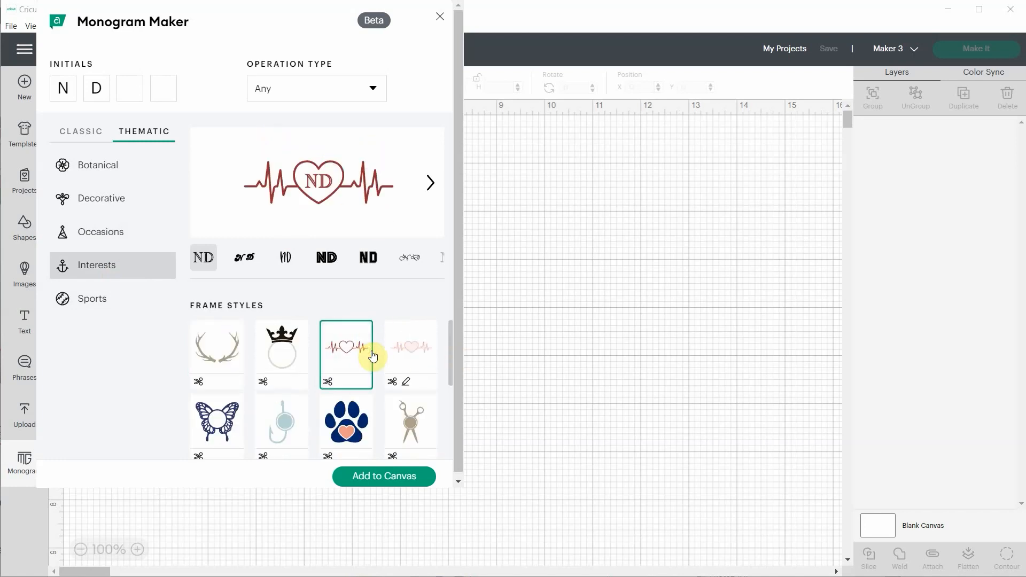
left_click(100, 308)
scroll(368, 353, "down", 3)
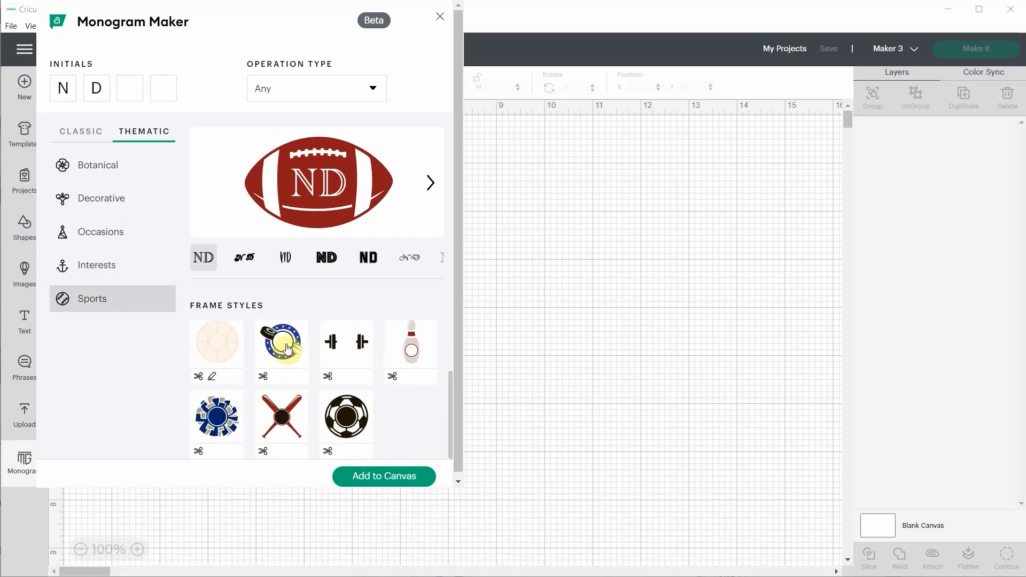
scroll(286, 347, "up", 2)
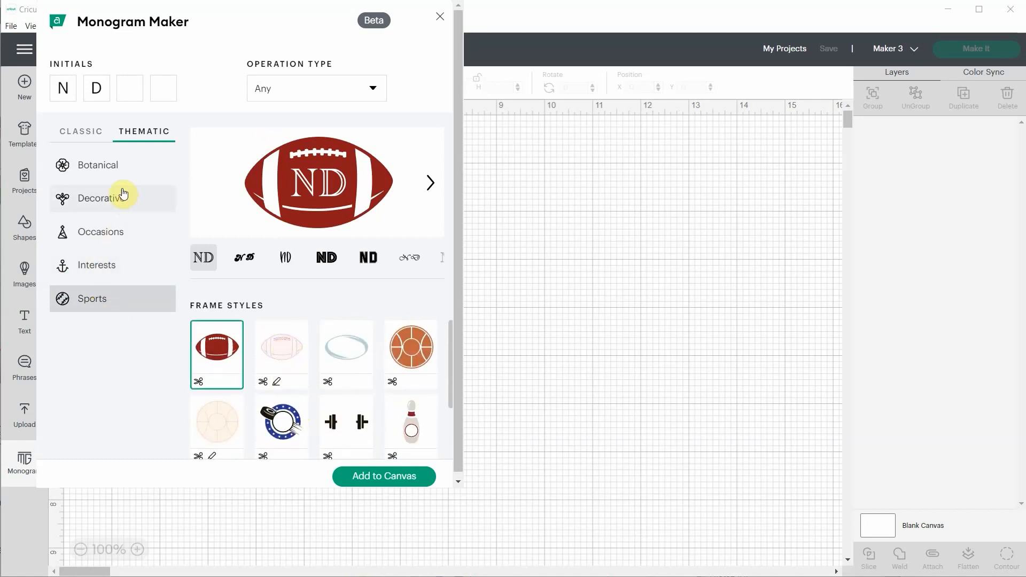
Add the monogram with the red floral Botanical frame to the canvas and enlarge it to about 7.2 by 8 inches
left_click(108, 166)
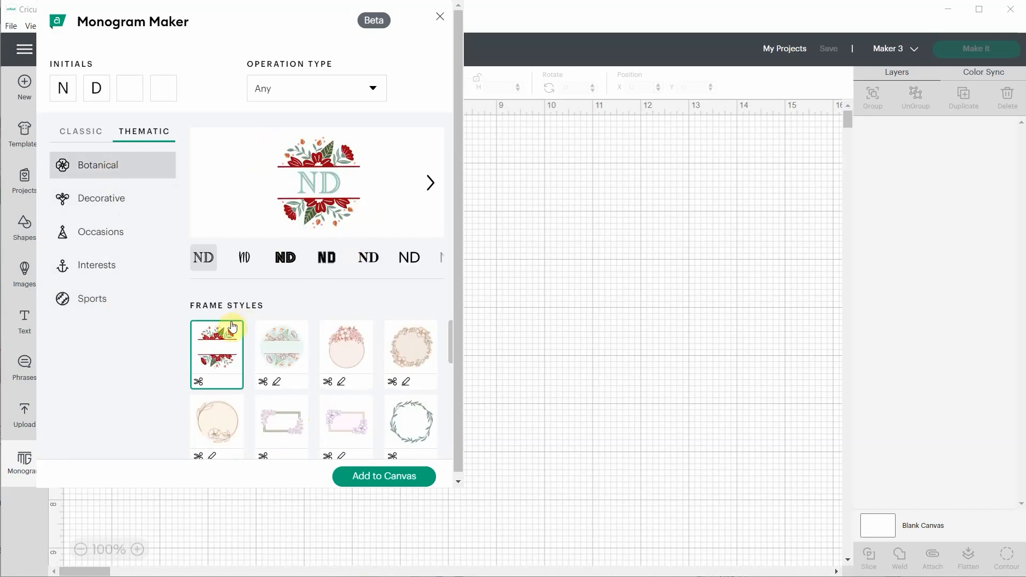
left_click(393, 475)
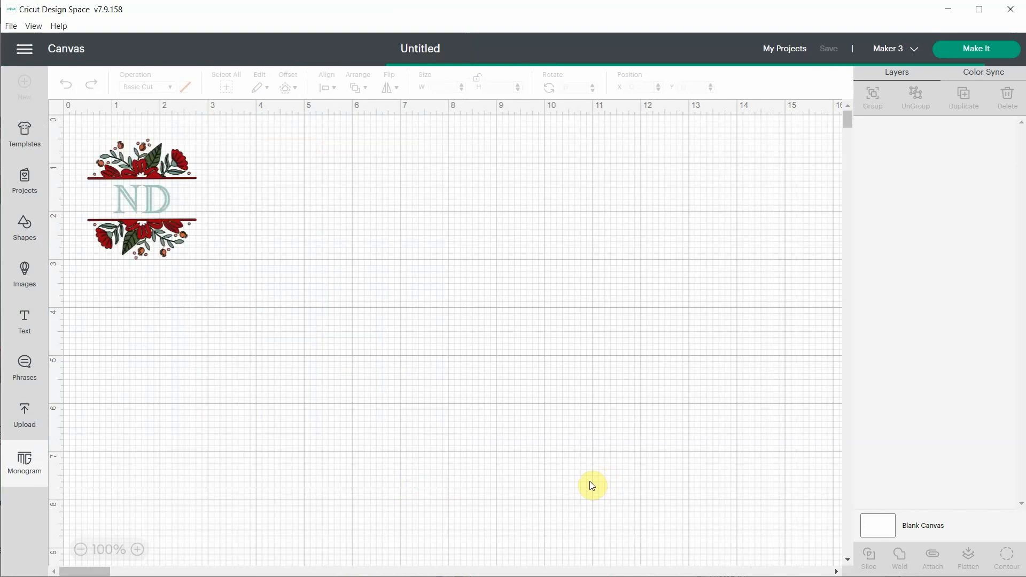
left_click_drag(206, 267, 451, 447)
left_click_drag(348, 421, 490, 445)
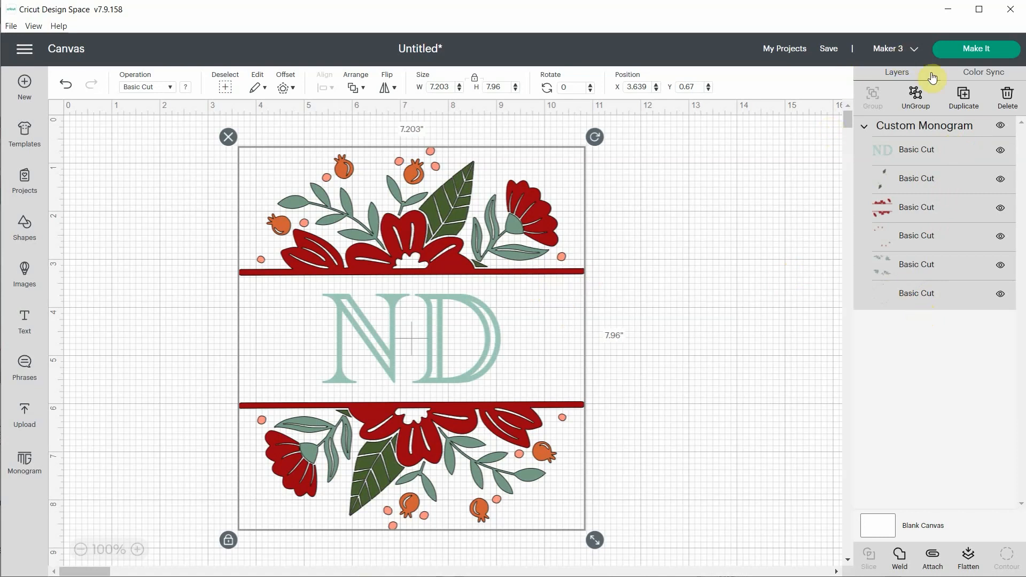
Ungroup the monogram into separate layers and inspect individual colour layers by hiding, showing and selecting them
left_click(915, 100)
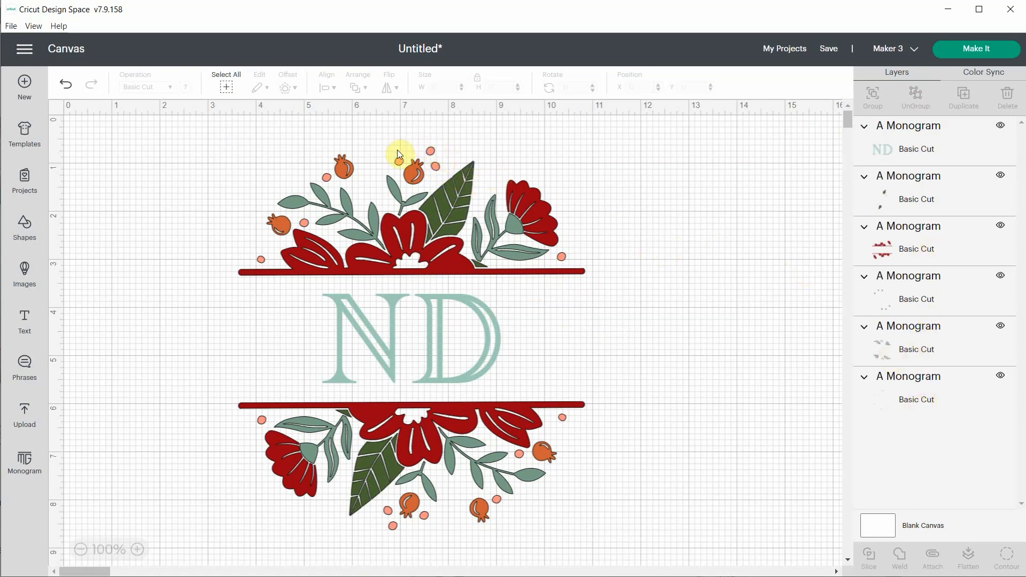
left_click(1000, 276)
left_click(1000, 276)
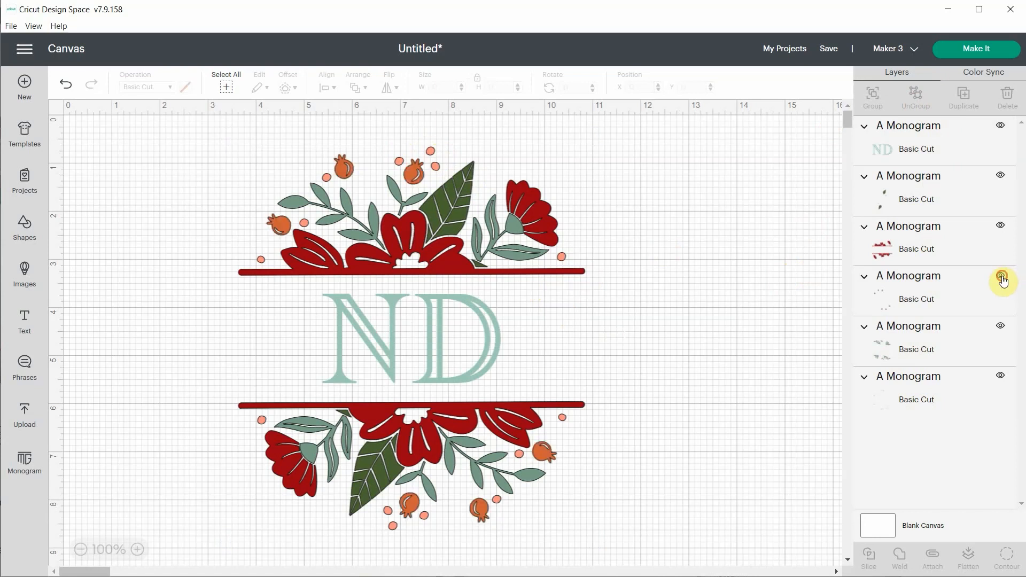
left_click(1000, 375)
left_click(1000, 375)
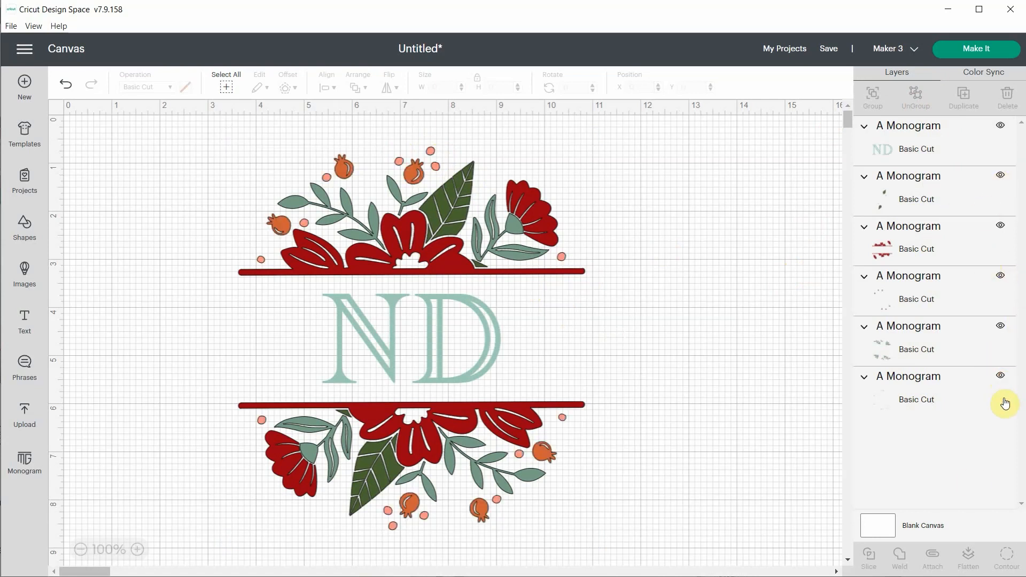
left_click(924, 355)
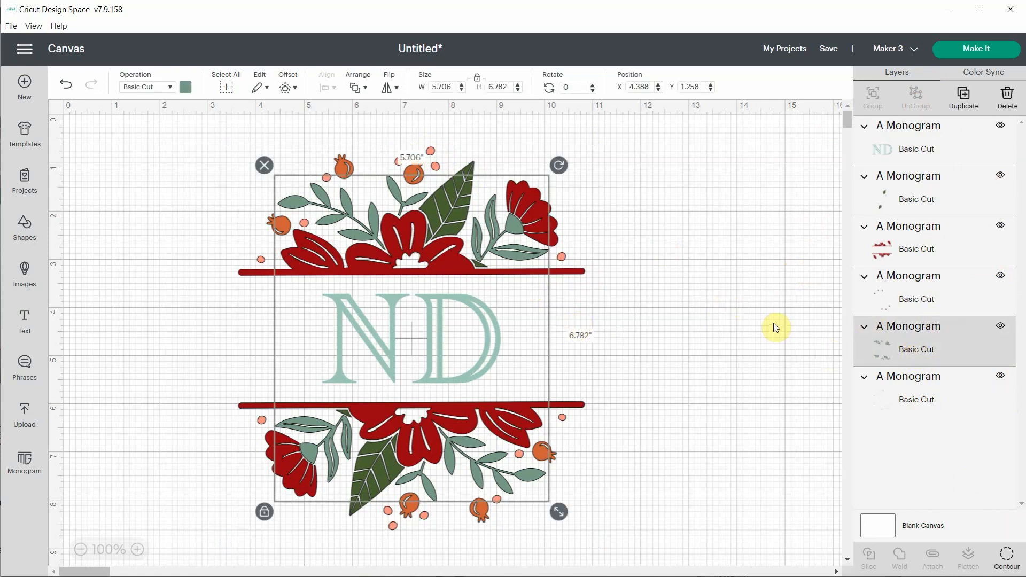
Select the ND initials layer, and add a text object containing a first name in Cricut Sans
left_click(921, 142)
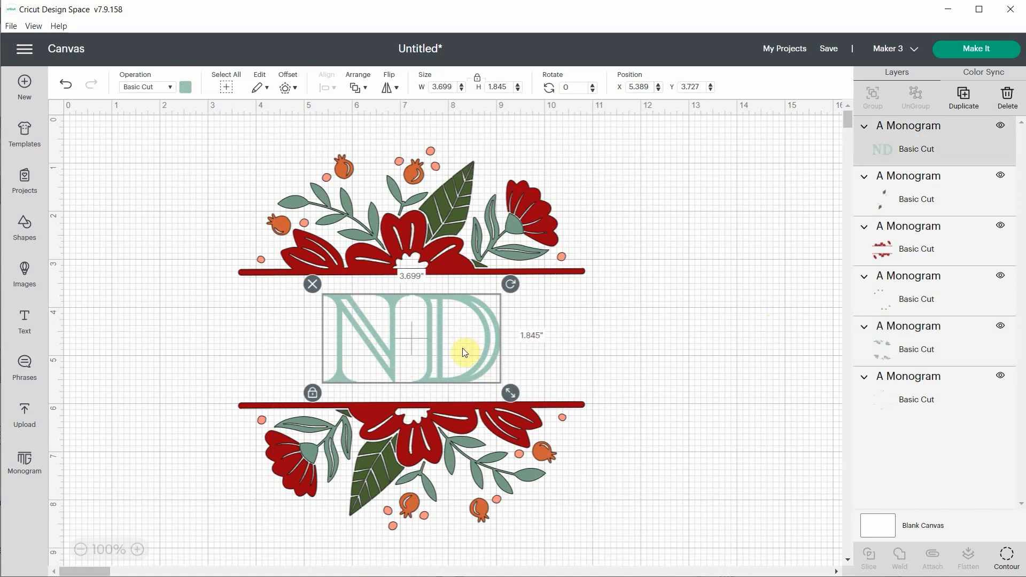
left_click(35, 322)
type("NAtal")
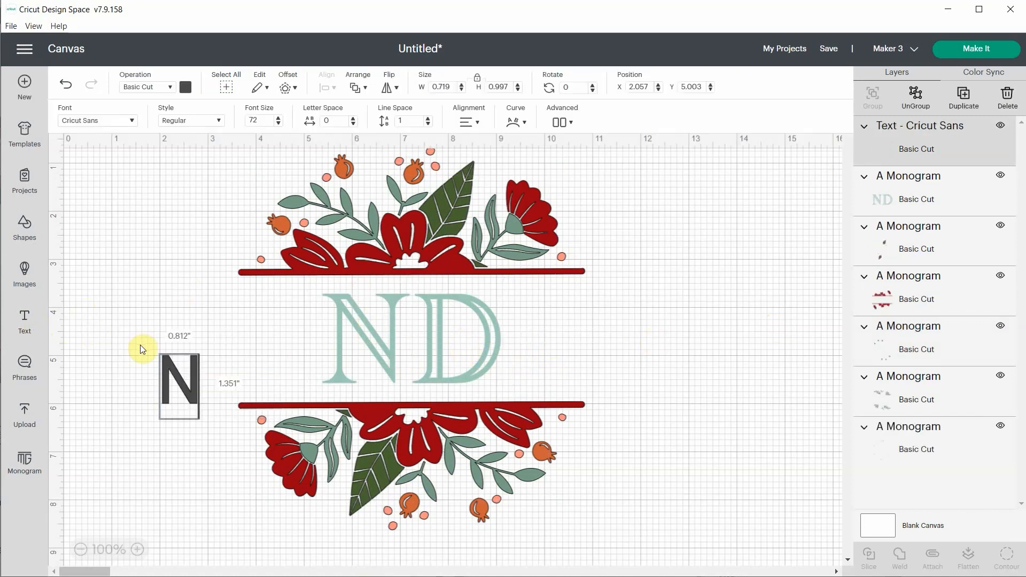
key("BackSpace")
key("BackSpace")
key("BackSpace")
key("BackSpace")
type("a")
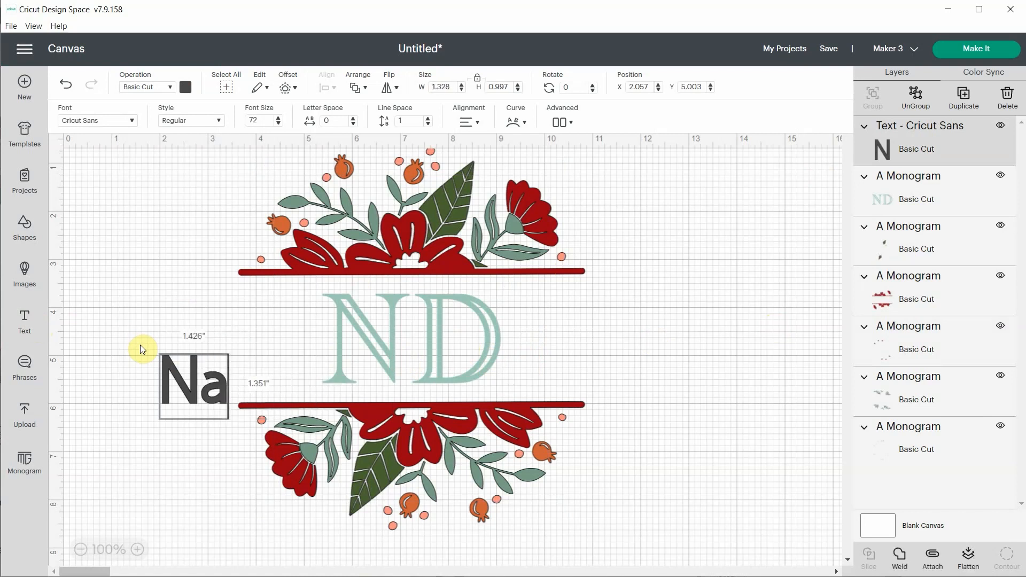
type("talie")
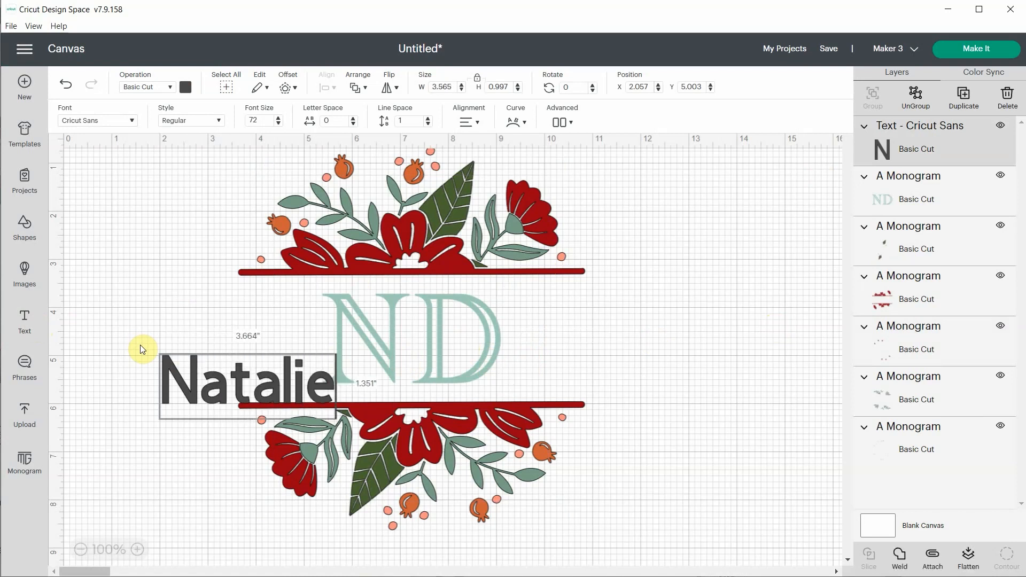
left_click_drag(181, 361, 125, 320)
left_click(125, 319)
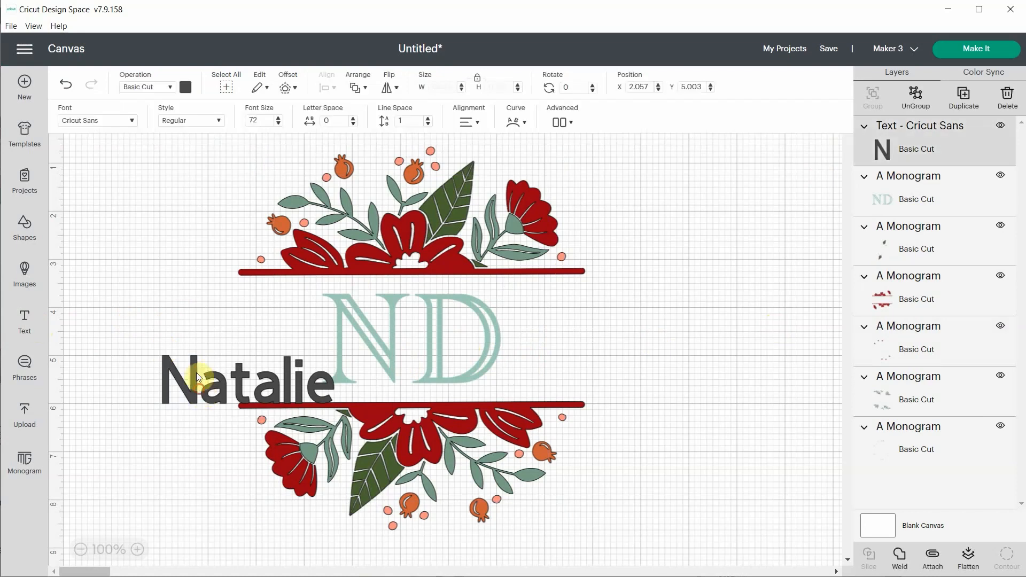
Hide the ND initials layer and enlarge the name text to fill the space between the frame's two red bars
left_click_drag(196, 372, 172, 306)
left_click(1002, 176)
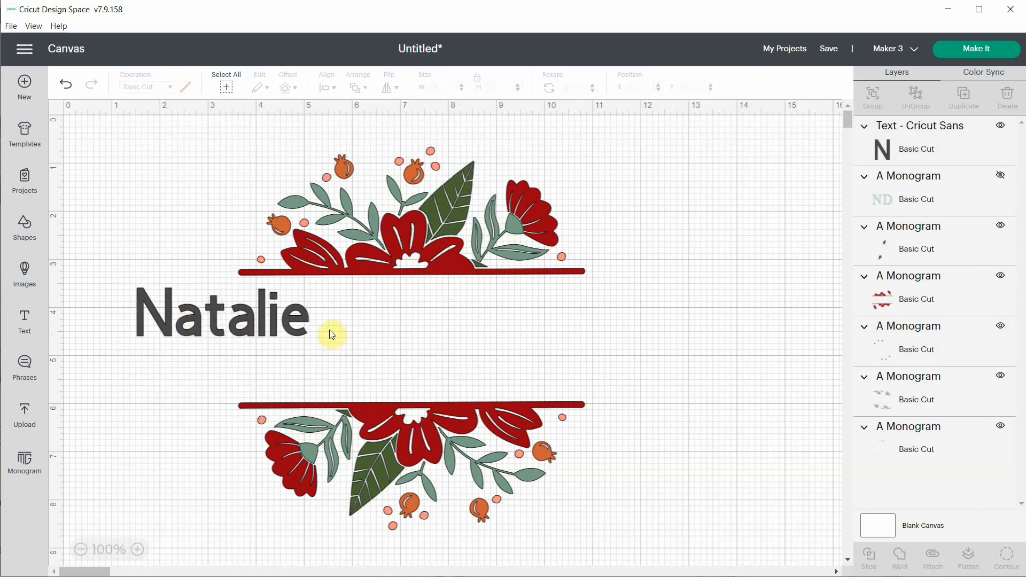
left_click_drag(320, 347, 531, 342)
left_click(710, 347)
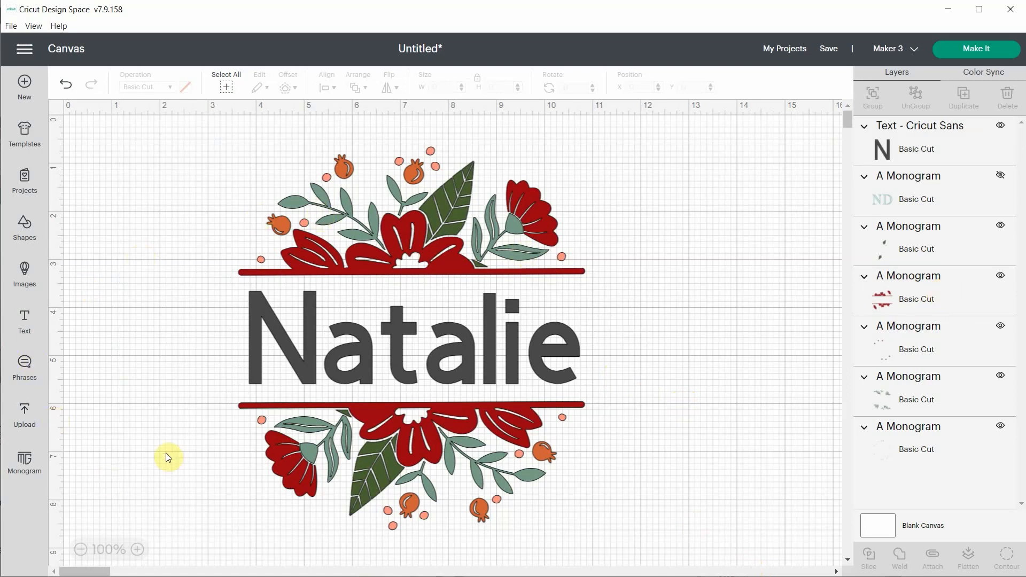
Add the ND monogram with the round pale-green floral draw-type Botanical frame to the canvas, enlarged to about 9.2 by 9.2 inches
left_click(24, 460)
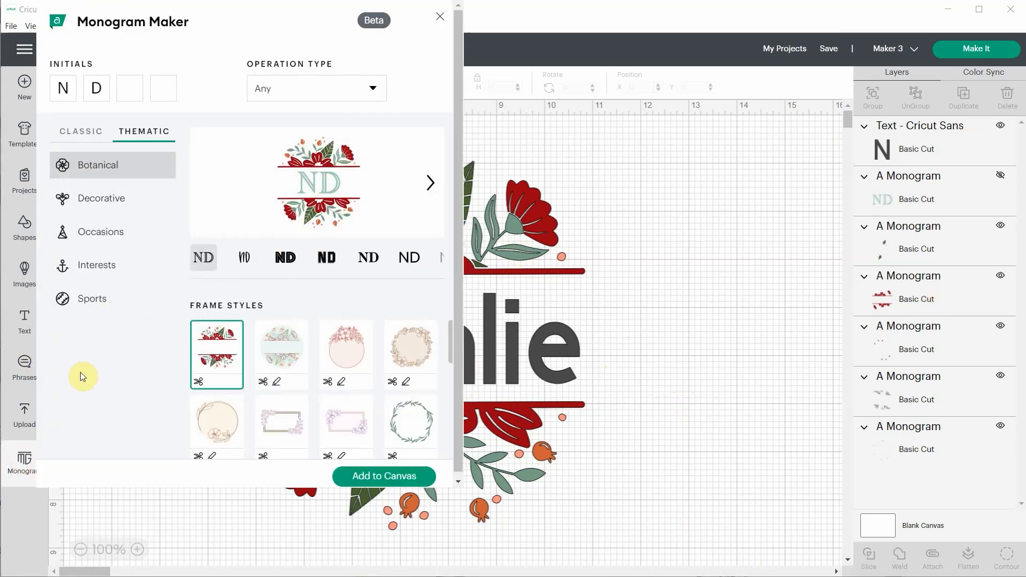
left_click(303, 341)
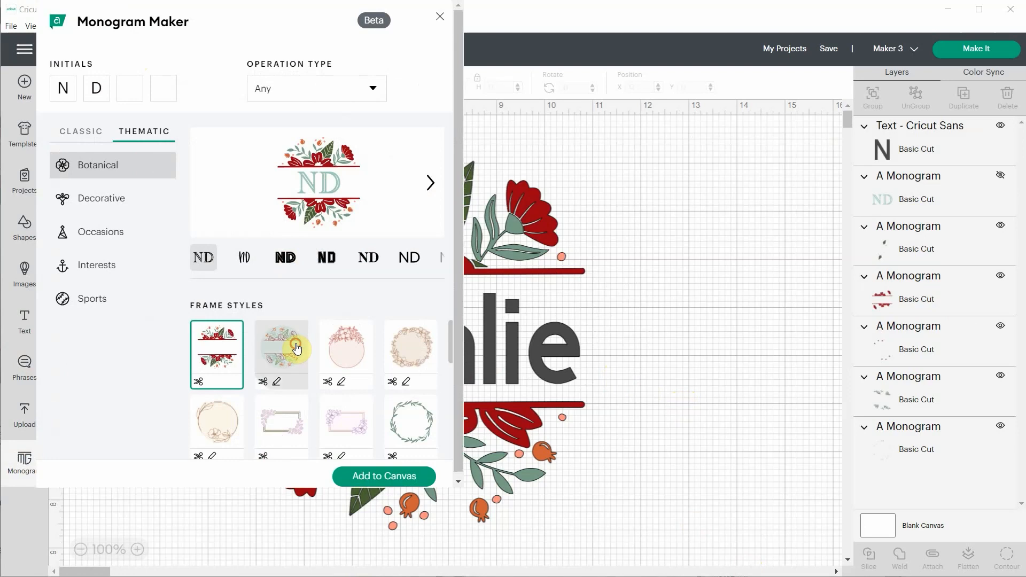
left_click(391, 477)
left_click_drag(283, 318, 579, 443)
left_click_drag(470, 401, 553, 316)
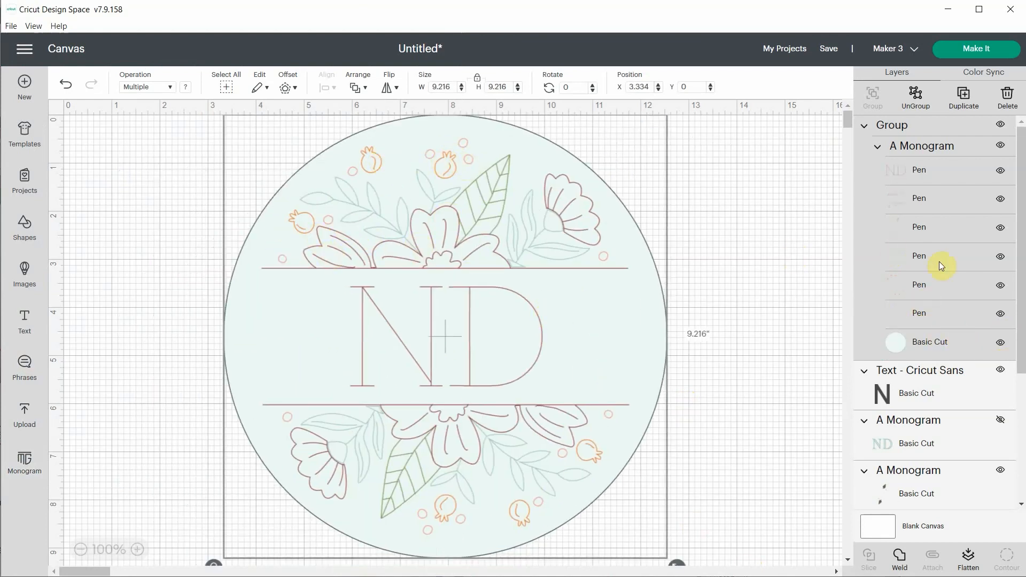
Select the dark red flower pen layer and ungroup the round monogram's outer group
left_click(936, 202)
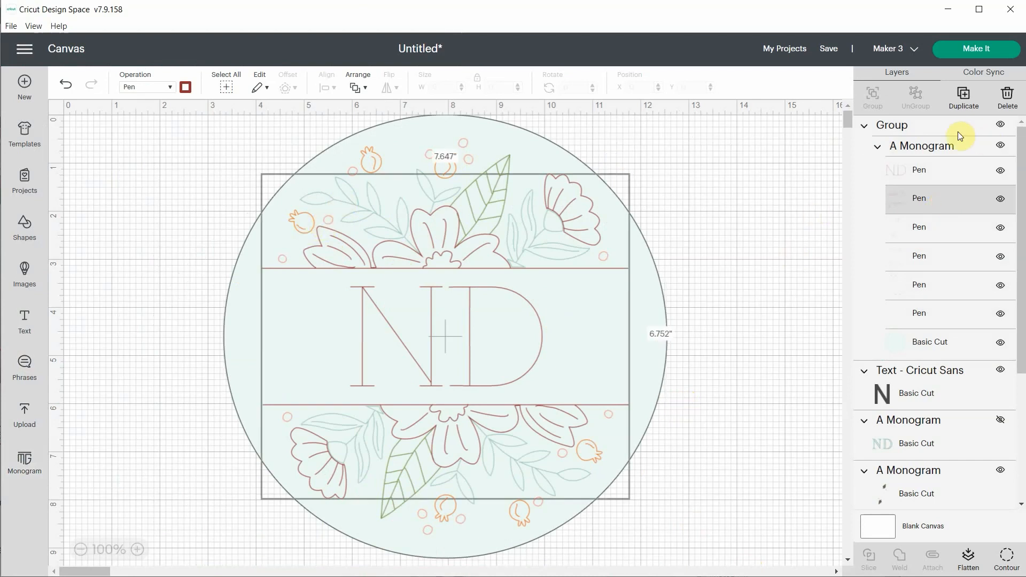
left_click(931, 146)
Set the orange pomegranate pen layer to the Fine Point (0.4mm) colour Raspberry, and select the green leaf pen layer
left_click(900, 267)
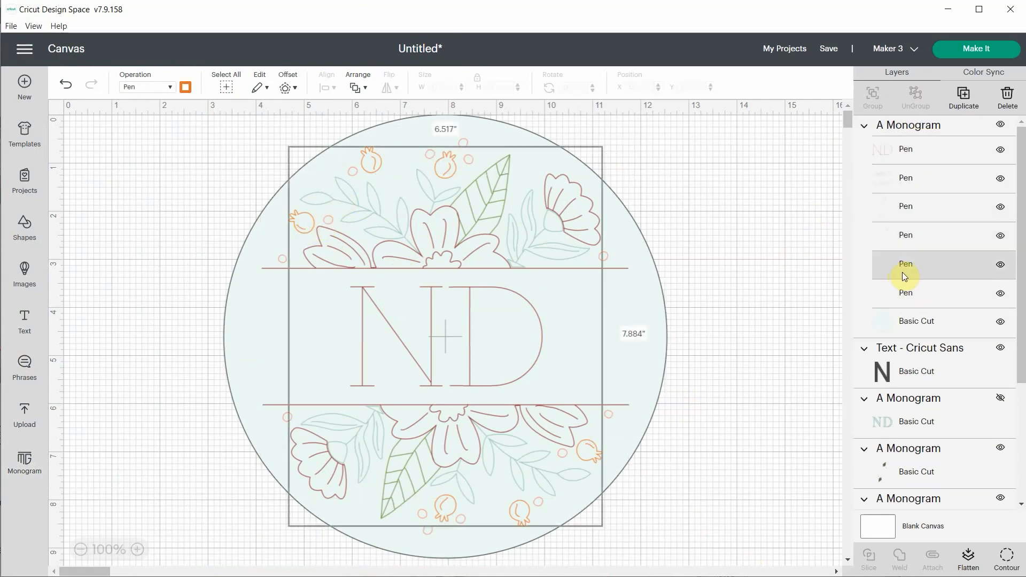
left_click(186, 86)
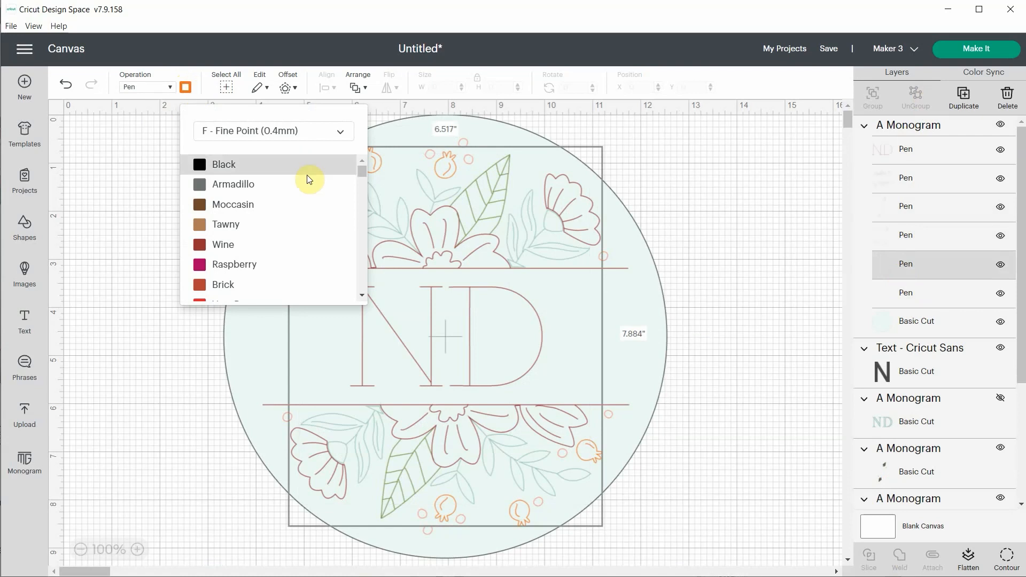
left_click(267, 272)
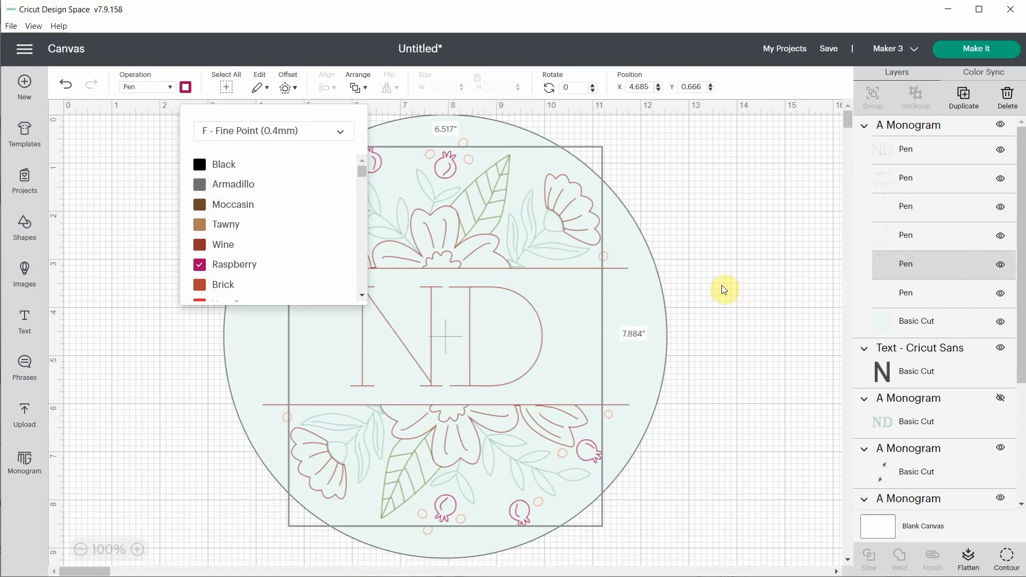
left_click(721, 249)
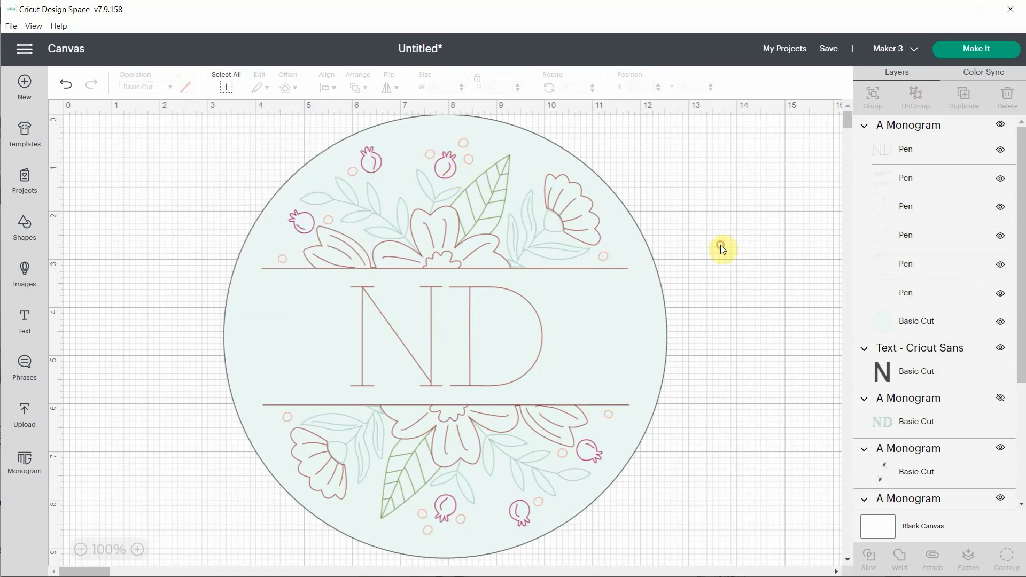
left_click(934, 212)
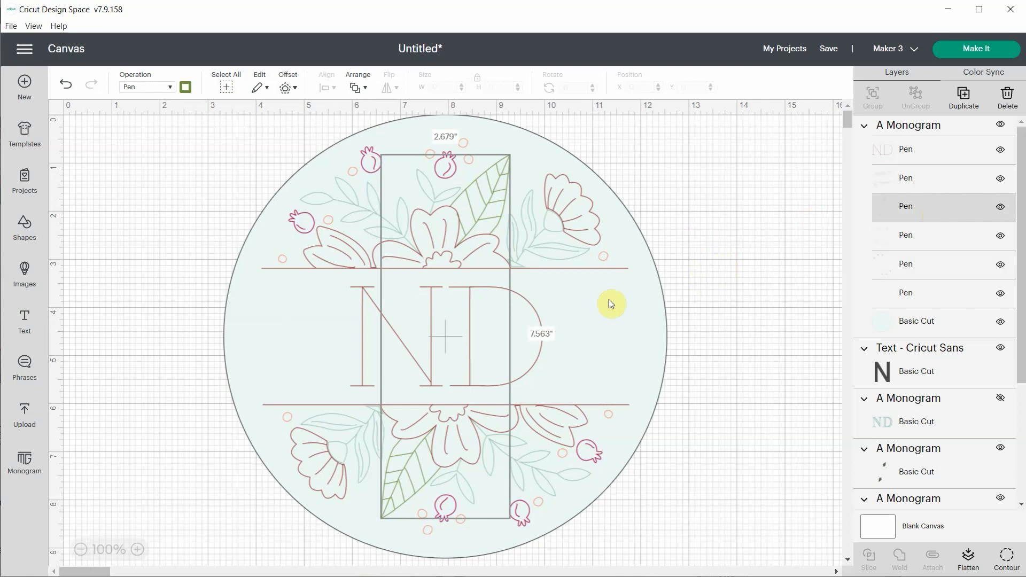